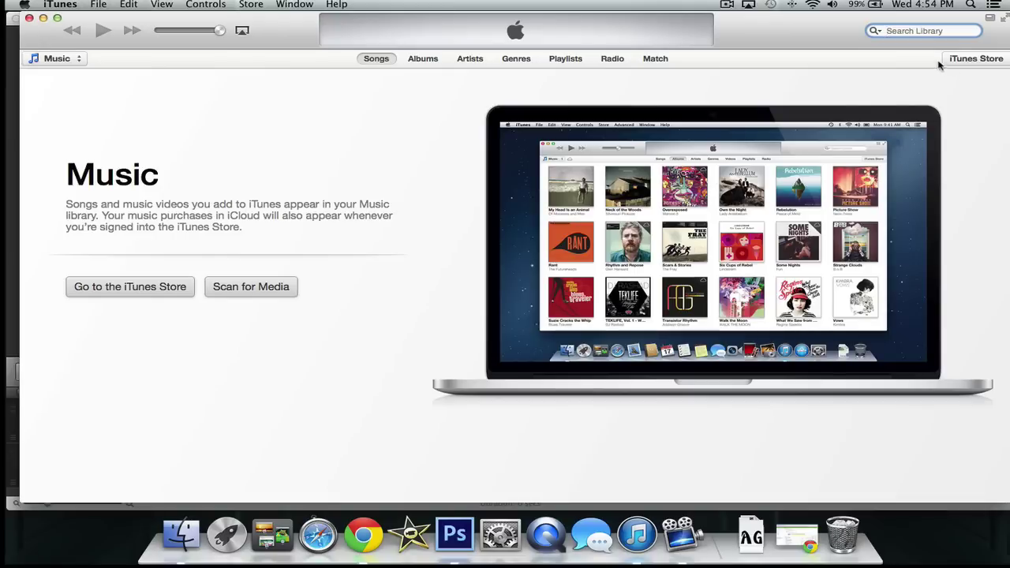
# Browse the music section of the iTunes Store and open the album Now! Country 8
pyautogui.click(986, 63)
pyautogui.scroll(-2, 487, 195)
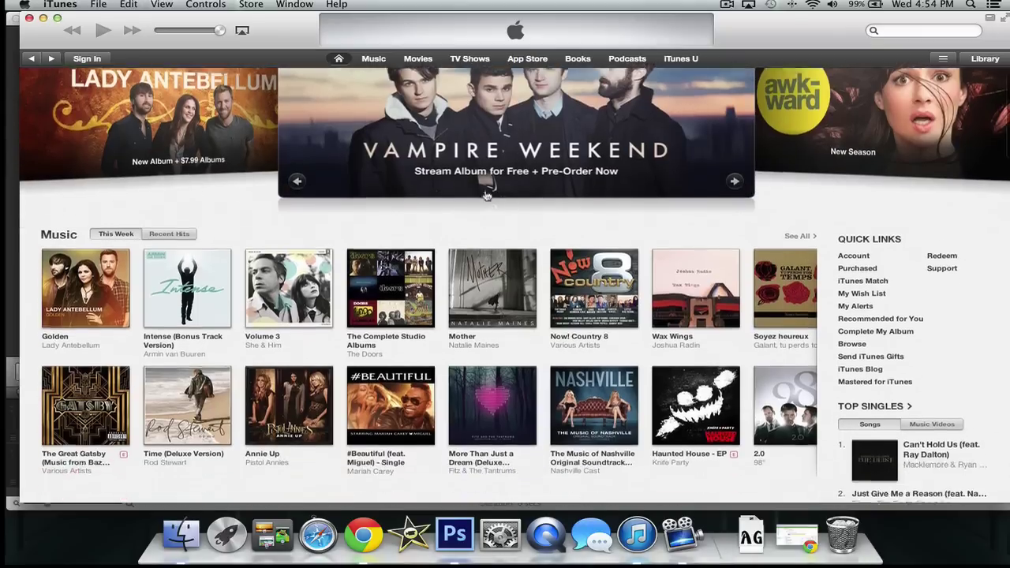
pyautogui.scroll(-5, 487, 195)
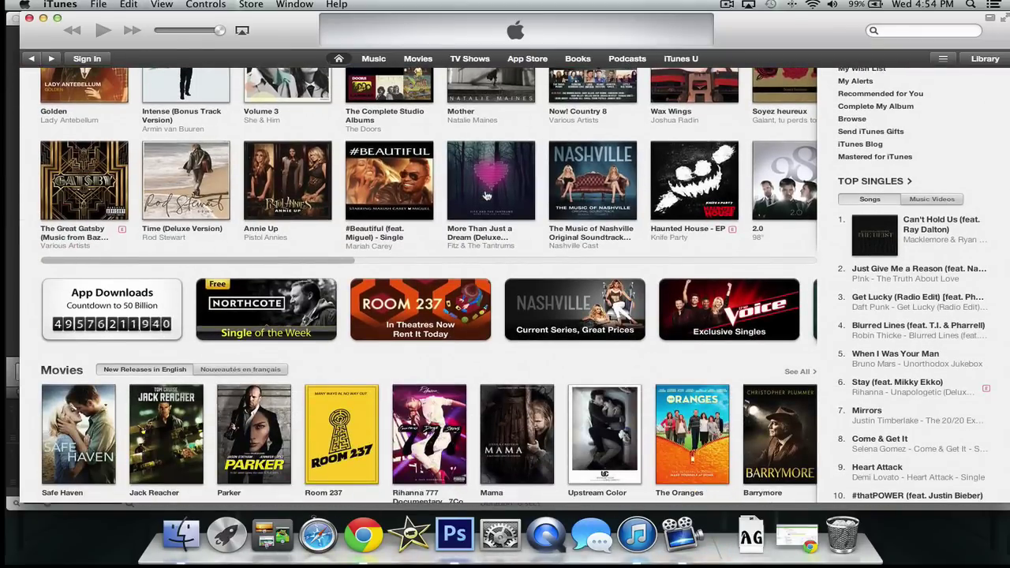
pyautogui.scroll(3, 486, 195)
pyautogui.hscroll(1, 487, 195)
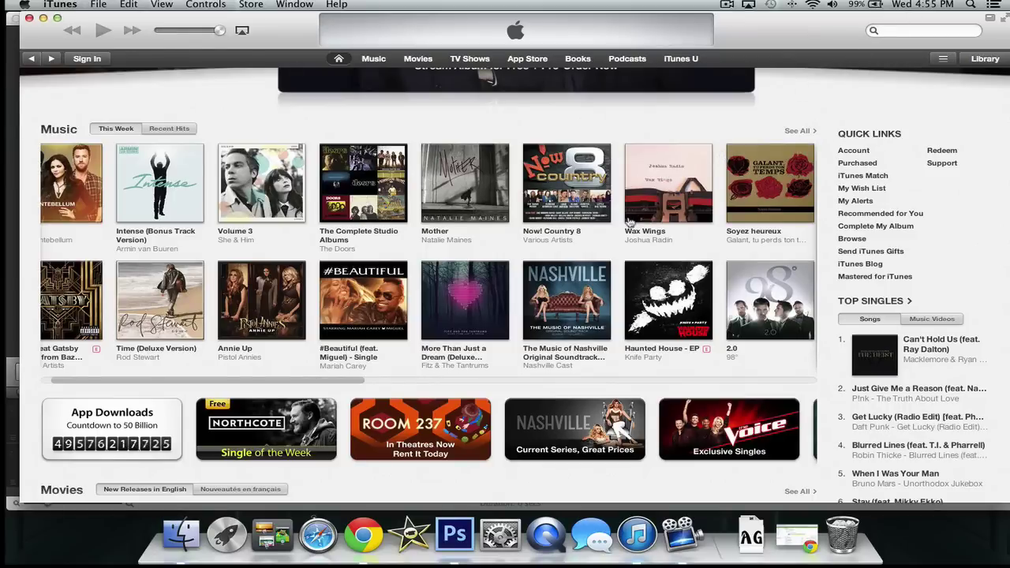
pyautogui.click(556, 185)
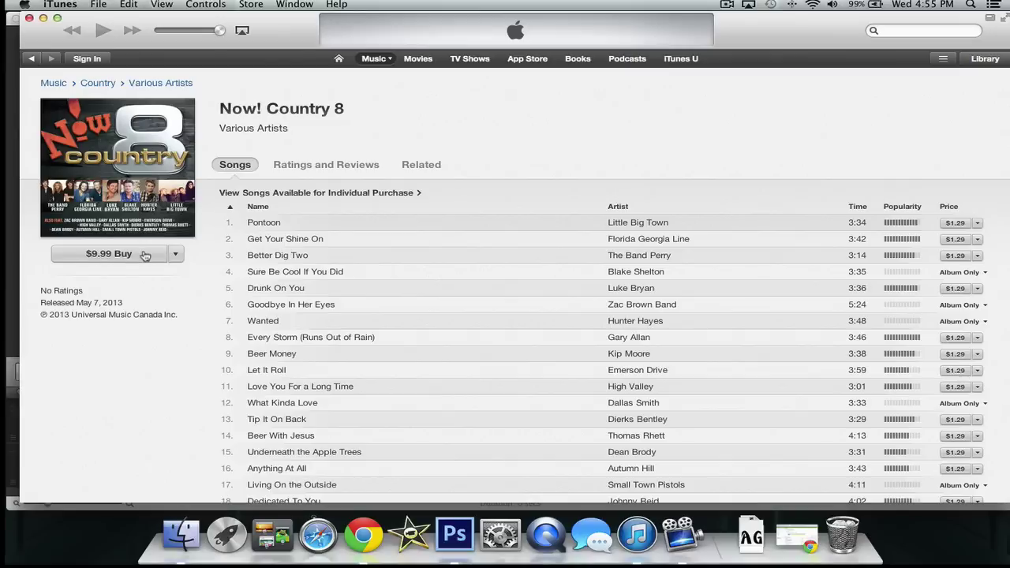
# Try to buy the song Get Your Shine On for $1.29, cancel the sign-in, and return to the music library
pyautogui.click(958, 240)
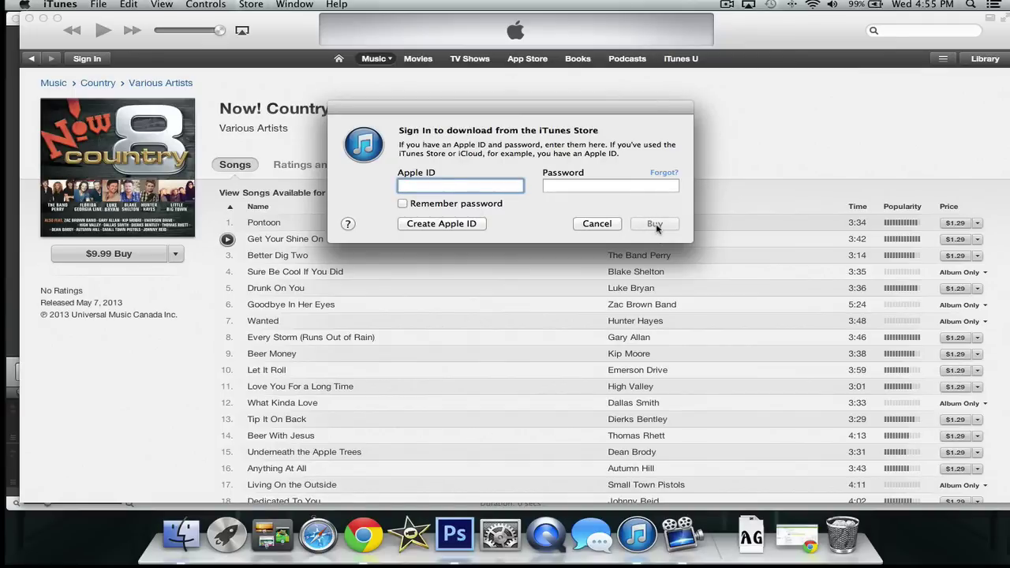
pyautogui.click(596, 223)
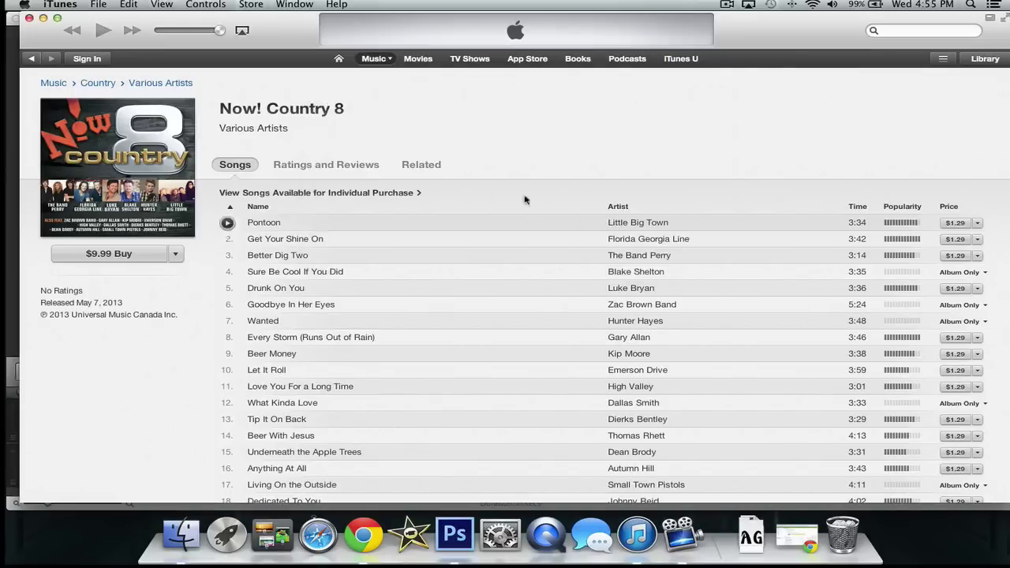
pyautogui.click(376, 64)
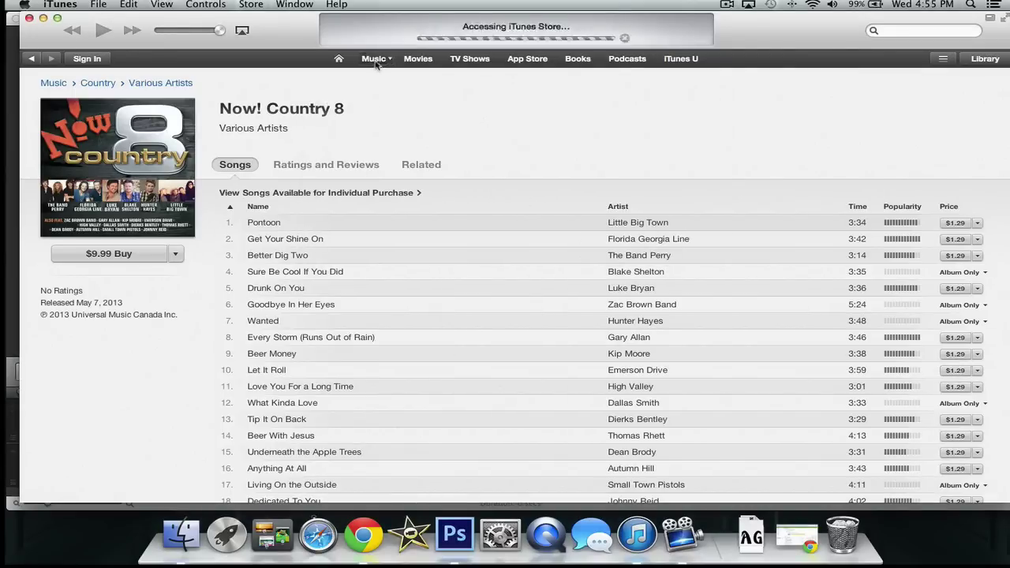
pyautogui.click(984, 59)
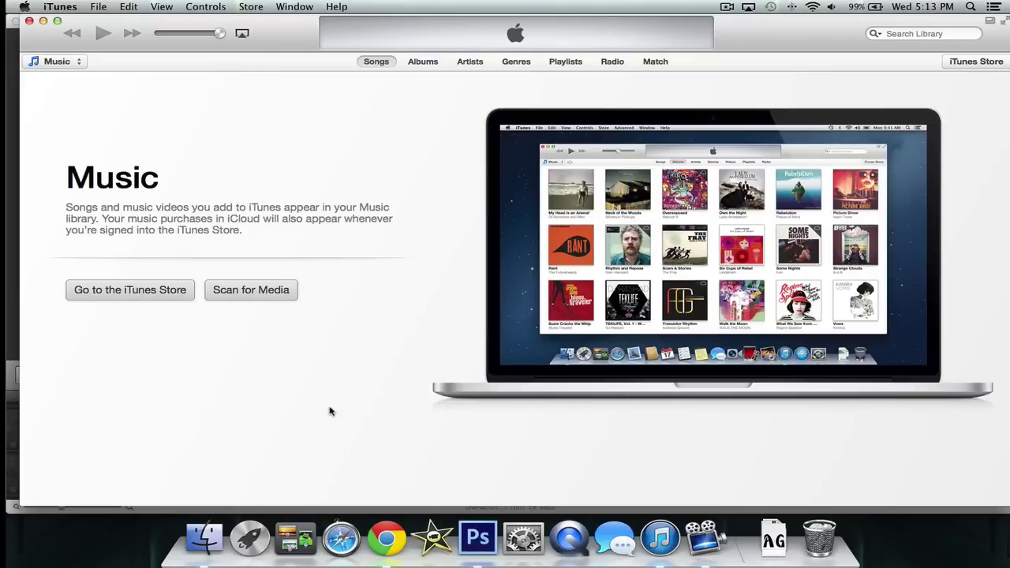
# Add the Pitbull - Feel This Moment MP3 from the Music folder in Finder to the iTunes library
pyautogui.press('super+Tab')
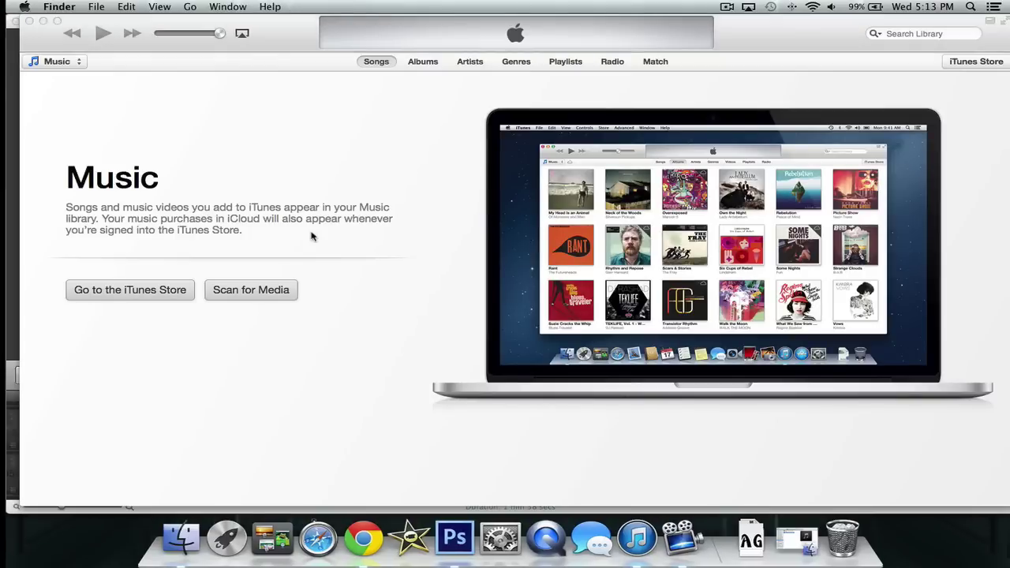
pyautogui.click(182, 537)
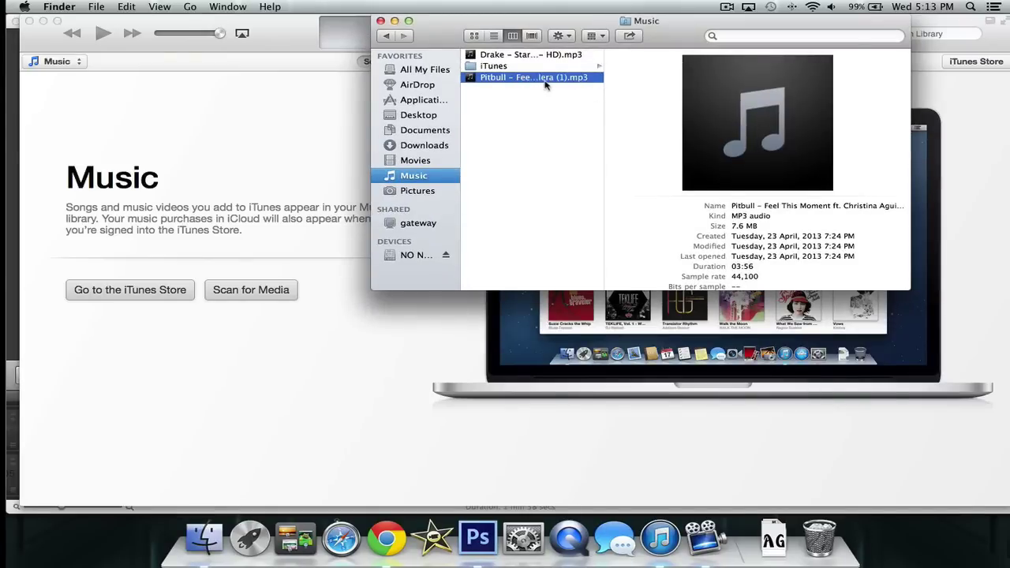
pyautogui.moveTo(544, 85); pyautogui.dragTo(290, 134)
pyautogui.click(289, 186)
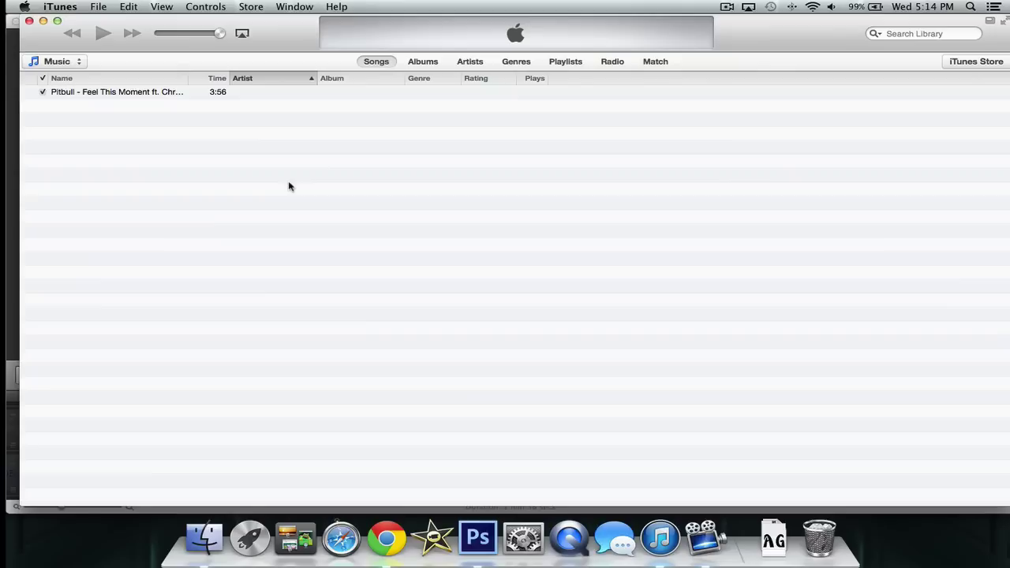
# Show the Music folder in Finder again and close its window
pyautogui.click(205, 524)
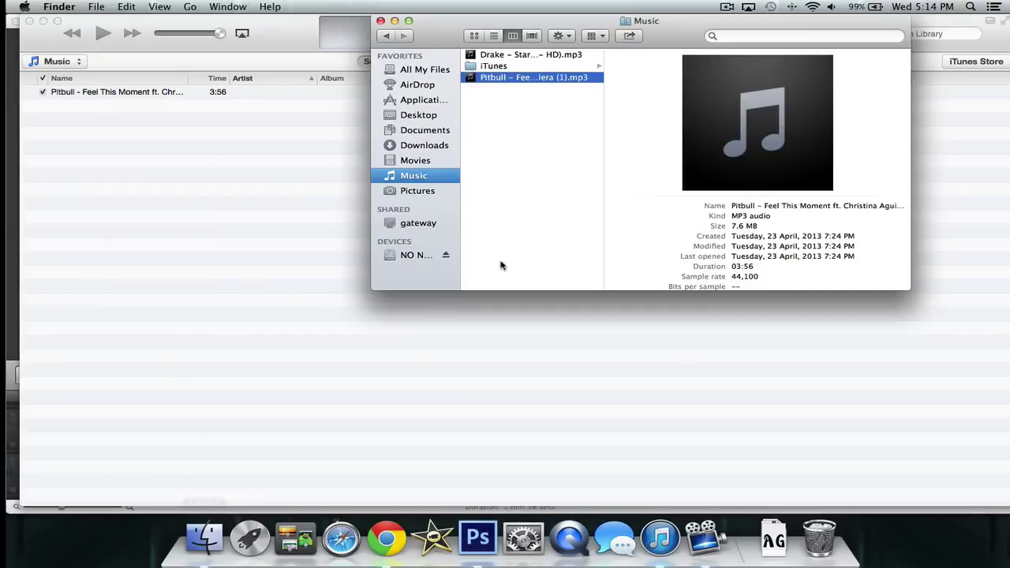
pyautogui.moveTo(487, 66)
pyautogui.mouseDown()
pyautogui.moveTo(303, 102)
pyautogui.moveTo(130, 168)
pyautogui.moveTo(623, 137)
pyautogui.moveTo(508, 114)
pyautogui.moveTo(488, 68)
pyautogui.moveTo(495, 71)
pyautogui.mouseUp()
pyautogui.click(381, 21)
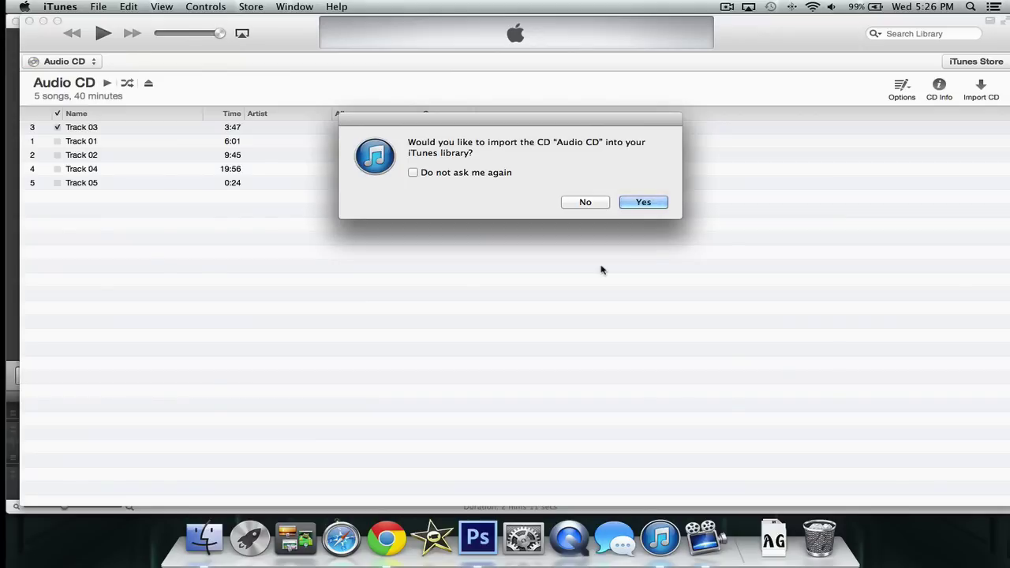
# Decline importing the whole Audio CD and leave only Track 02 checked for import
pyautogui.click(585, 202)
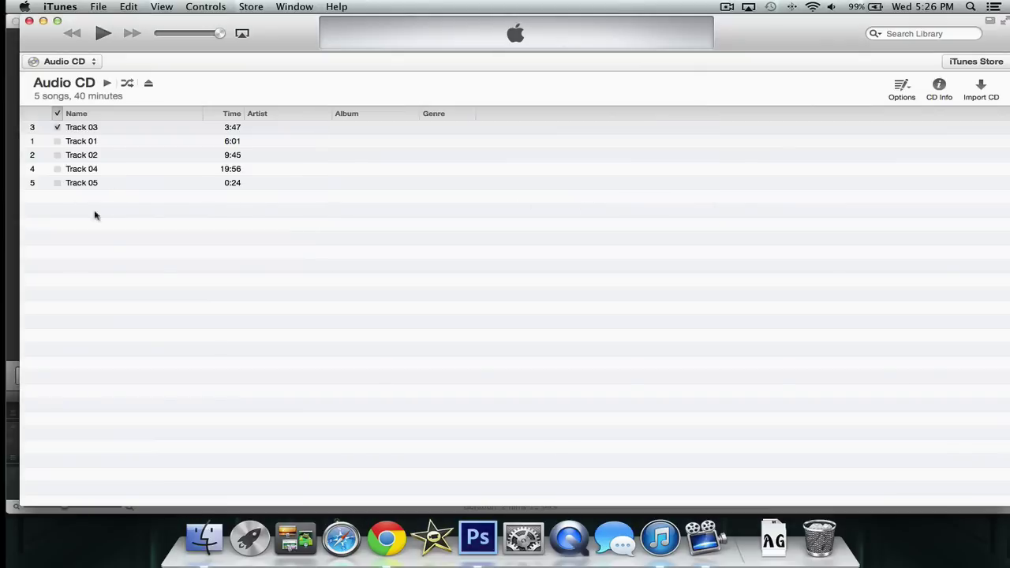
pyautogui.click(56, 129)
pyautogui.click(57, 141)
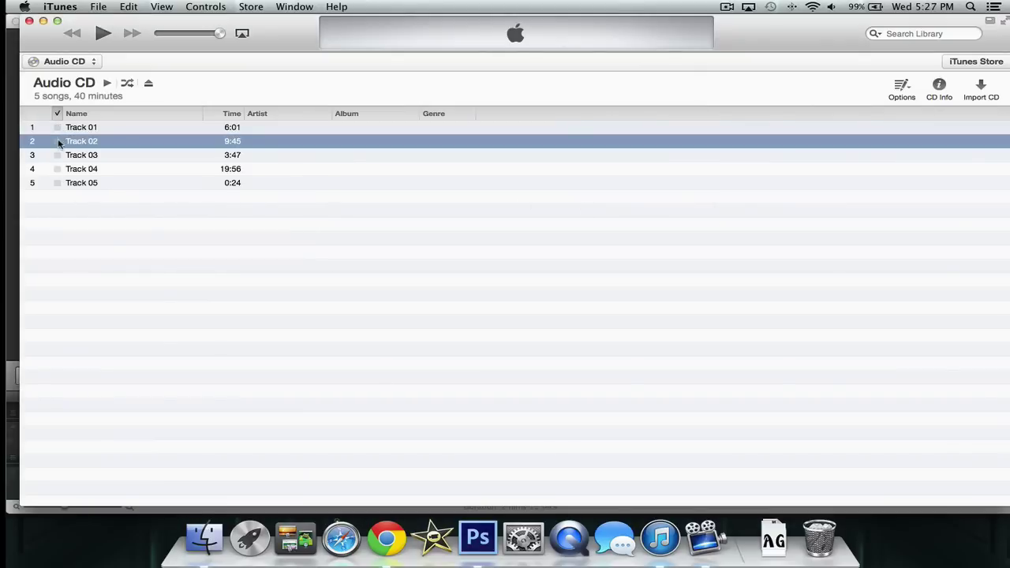
pyautogui.click(57, 141)
pyautogui.click(57, 141)
pyautogui.click(57, 127)
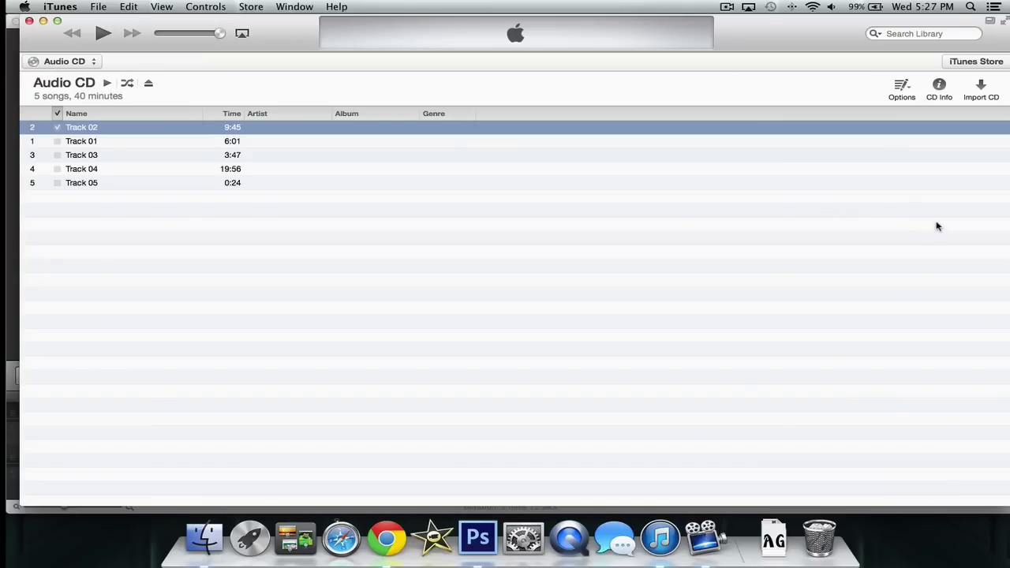
# Import the checked CD track using the AAC Encoder with the iTunes Plus setting
pyautogui.click(980, 91)
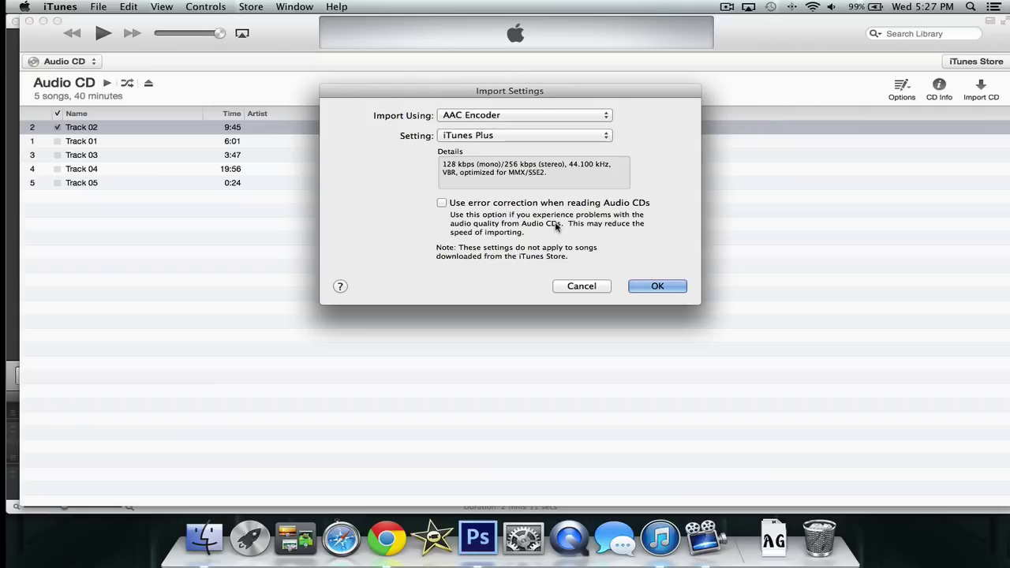
pyautogui.click(656, 288)
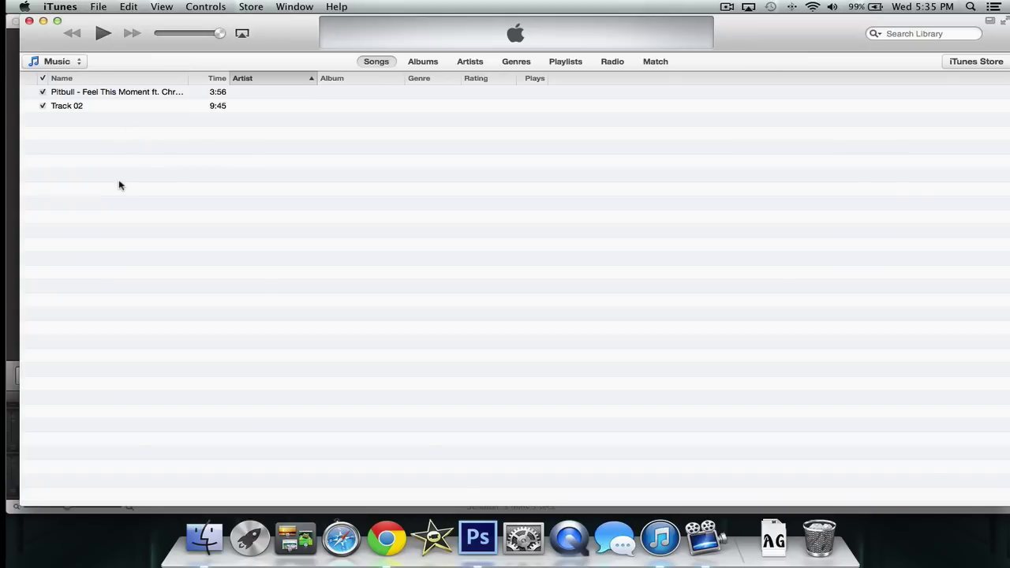
# Try to add the Drake MP3 from the Music folder with the Add to Library command, and cancel the dialog
pyautogui.click(100, 8)
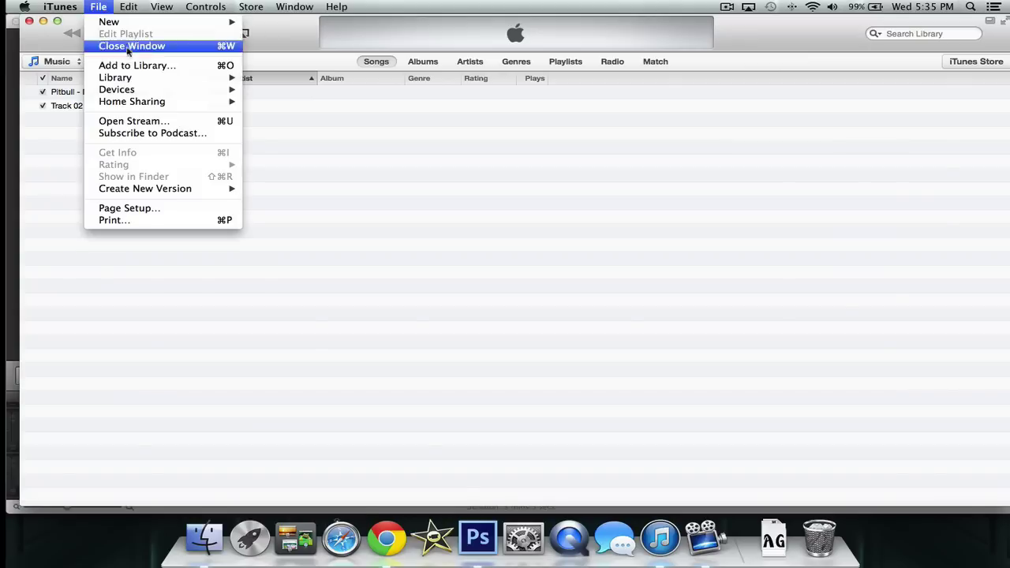
pyautogui.click(144, 66)
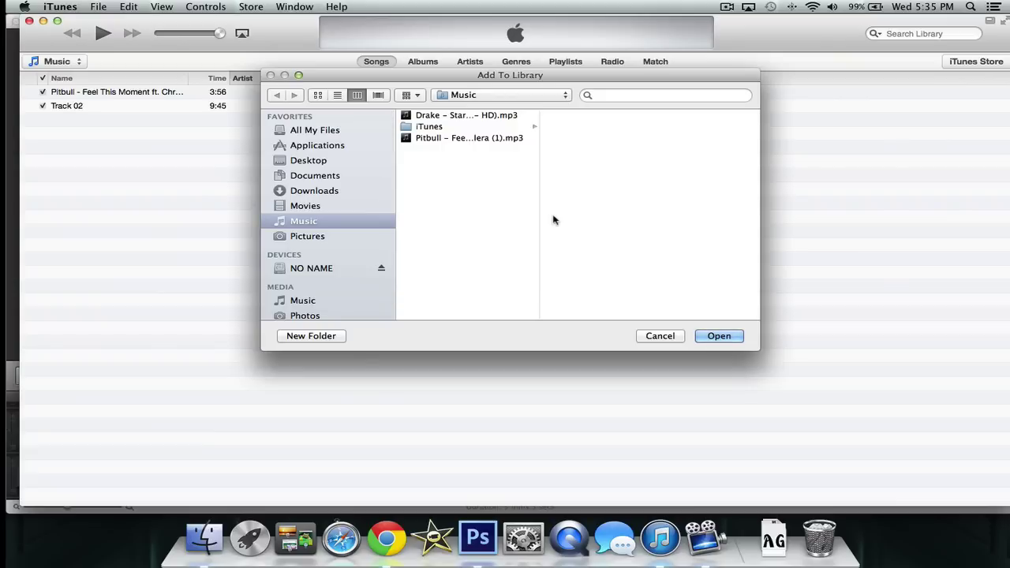
pyautogui.click(436, 116)
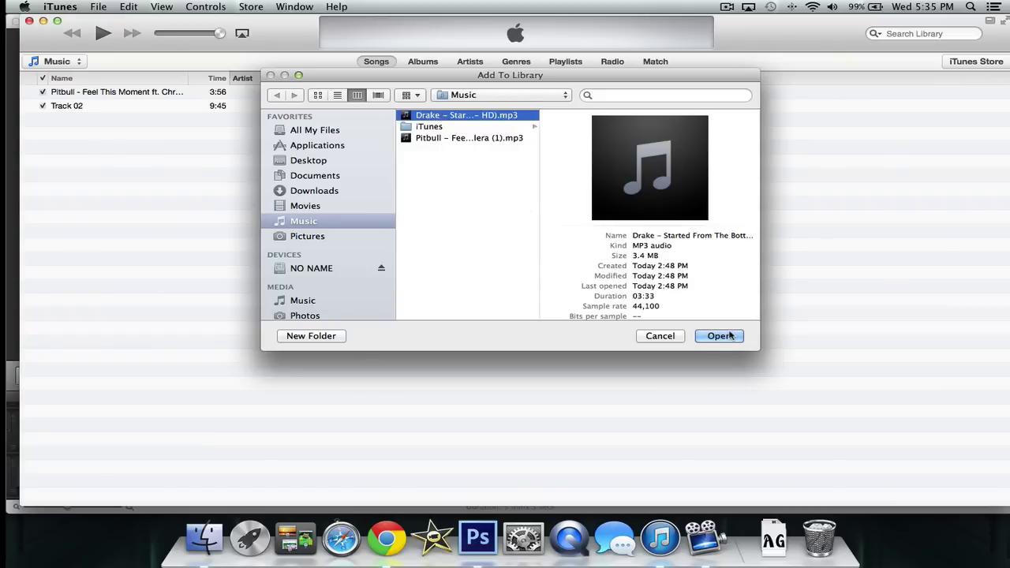
pyautogui.click(655, 340)
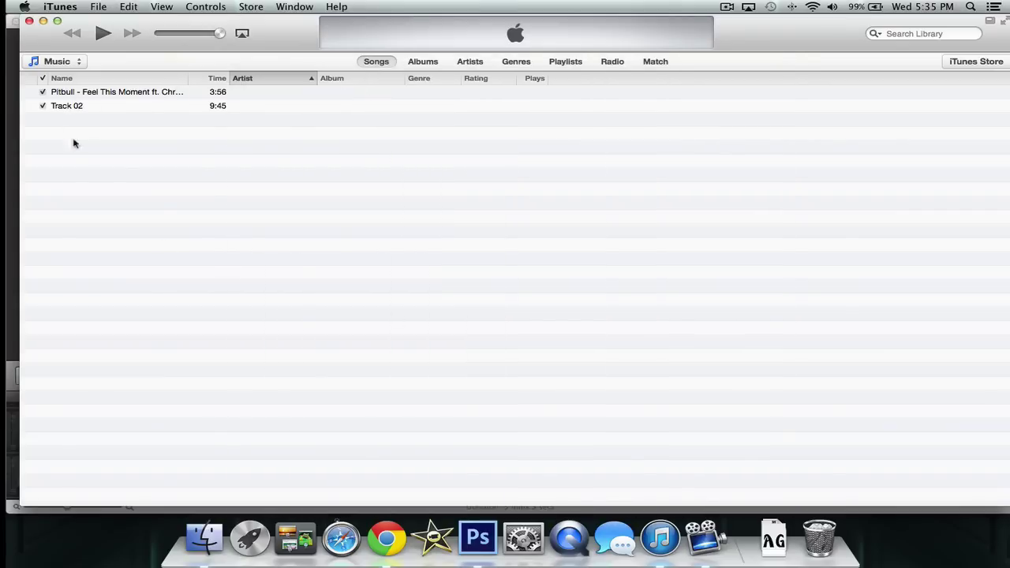
# Delete the Pitbull - Feel This Moment song from the library and move its file to the Trash
pyautogui.rightClick(81, 95)
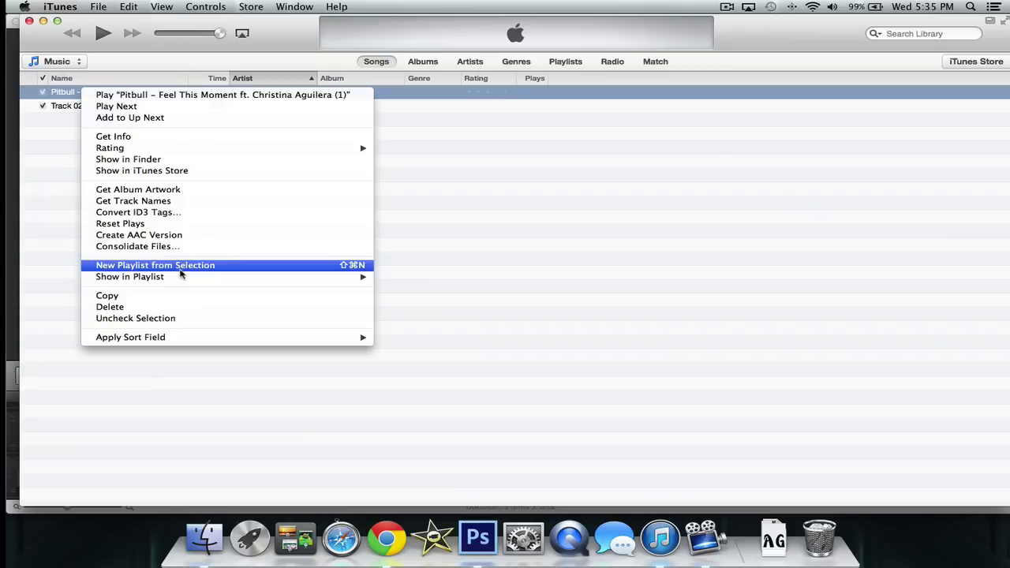
pyautogui.click(156, 307)
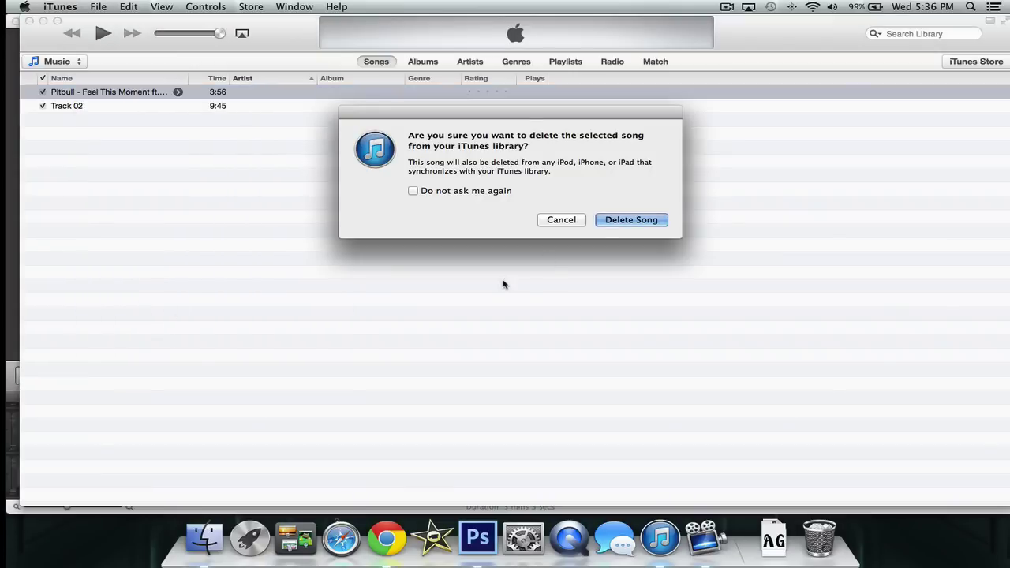
pyautogui.click(621, 223)
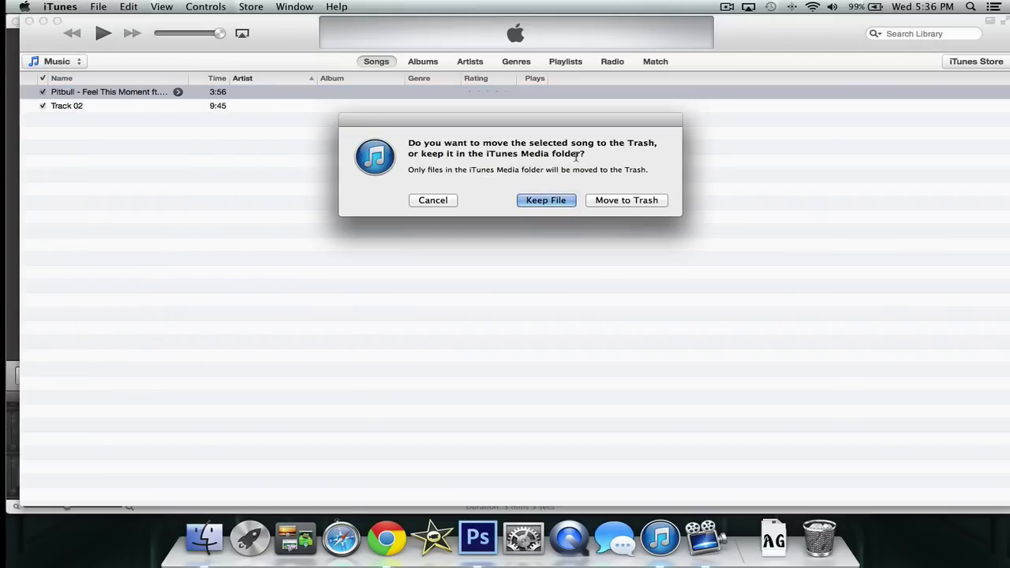
pyautogui.click(617, 201)
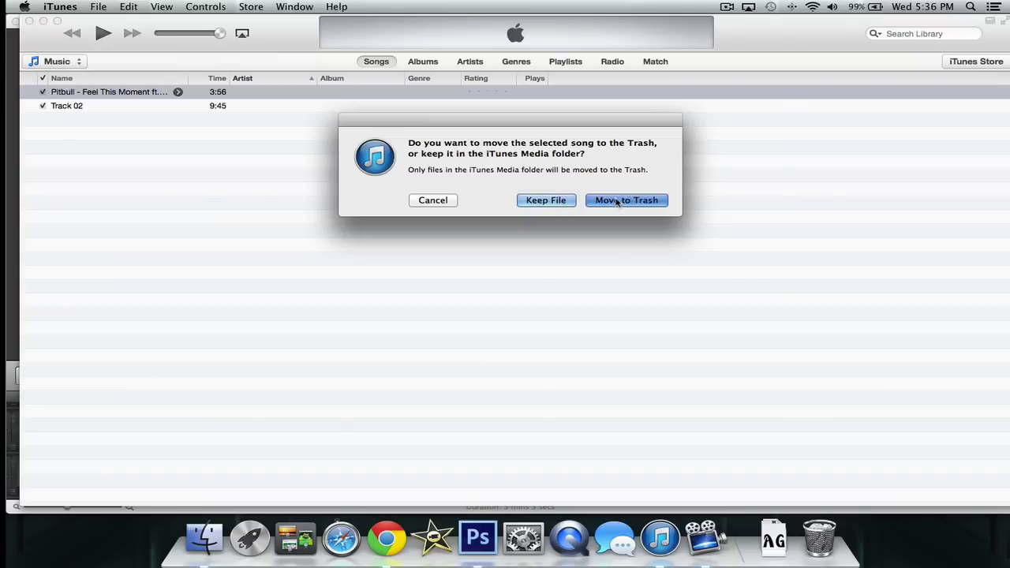